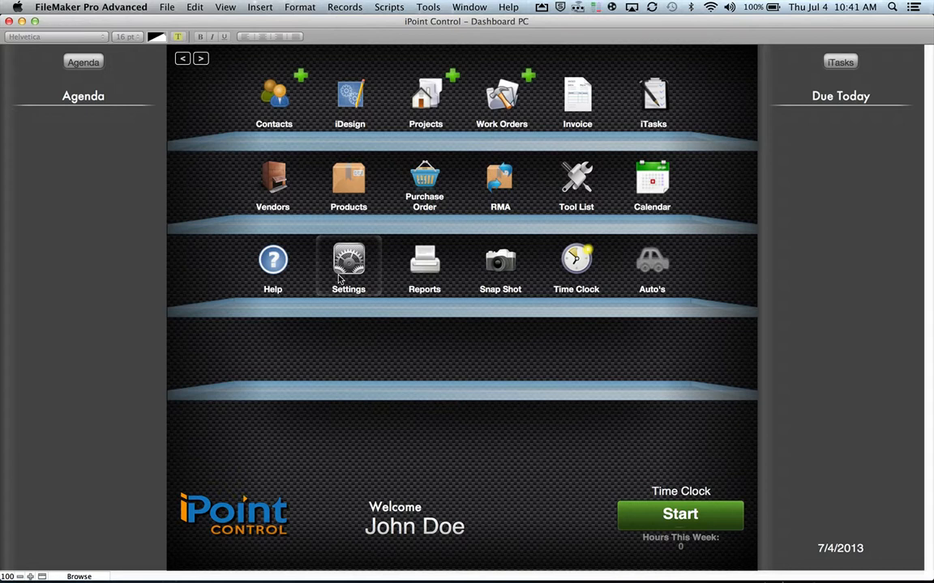
# - Open Settings past the no-records alert, go to Users, and add a blank user account
pyautogui.click(343, 277)
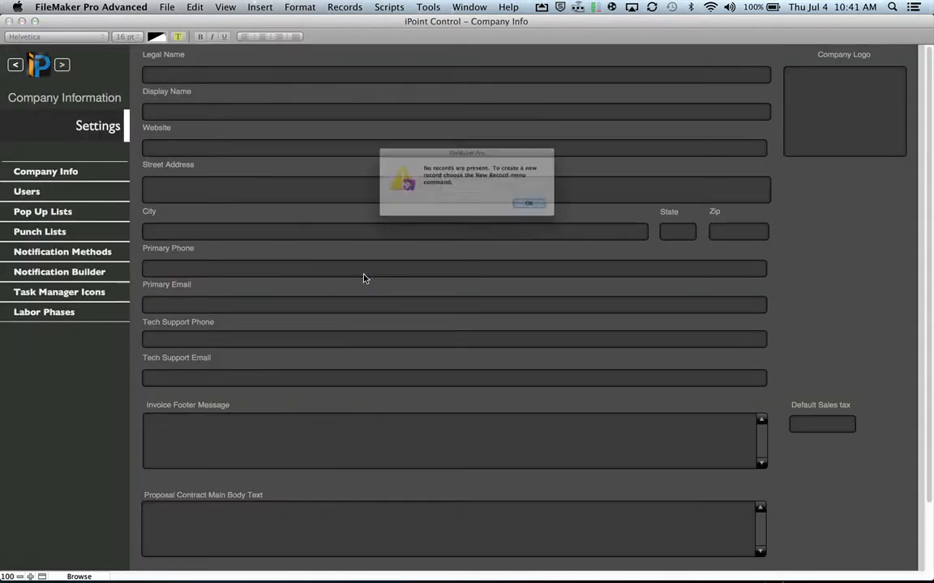
pyautogui.click(572, 216)
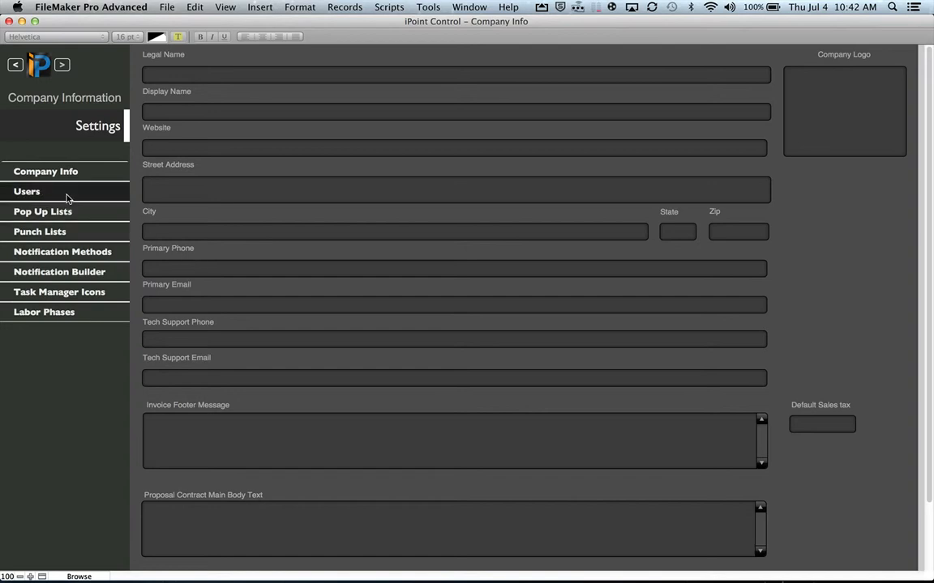
pyautogui.click(26, 198)
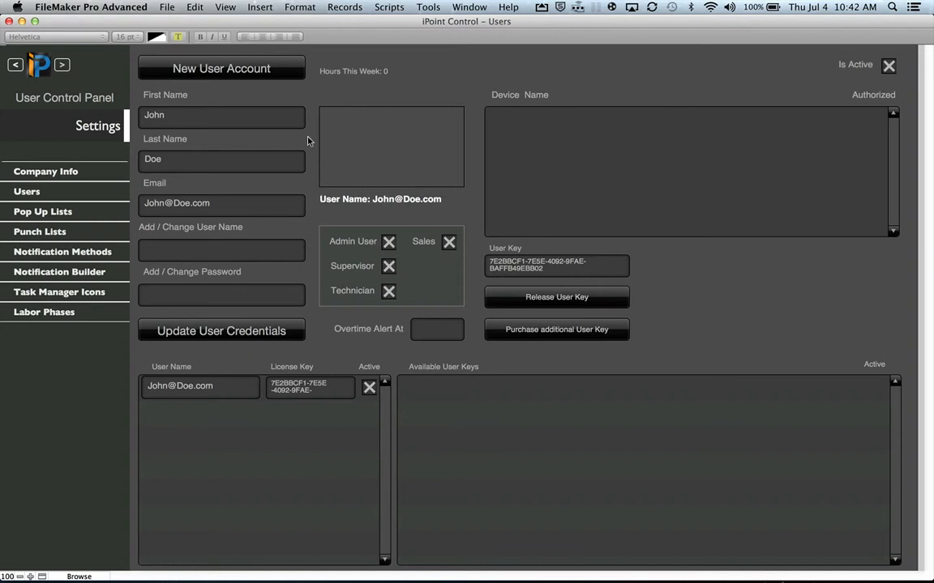
pyautogui.click(238, 75)
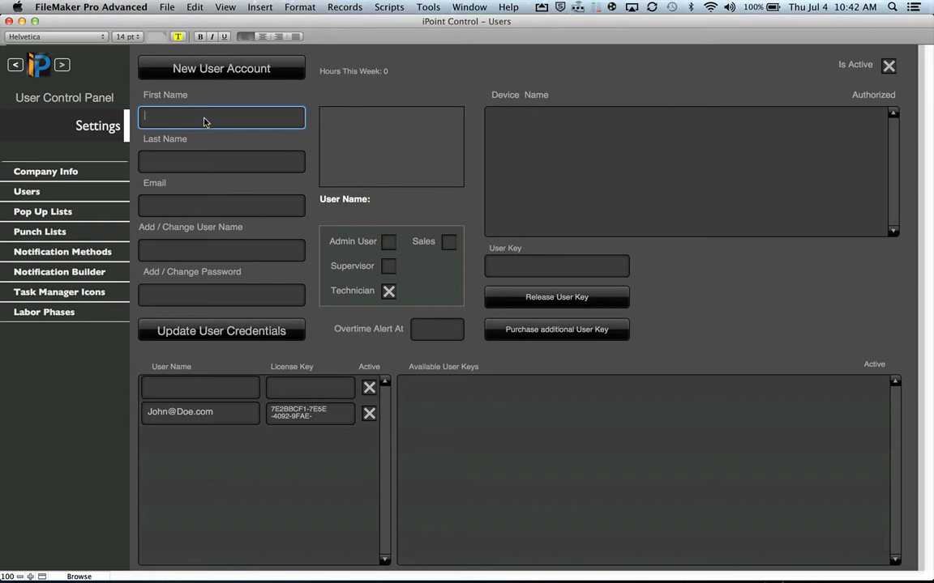
# - Fill in the new user's first name, last name and e-mail address fields
pyautogui.write('Billy')
pyautogui.press('Tab')
pyautogui.write('Boy')
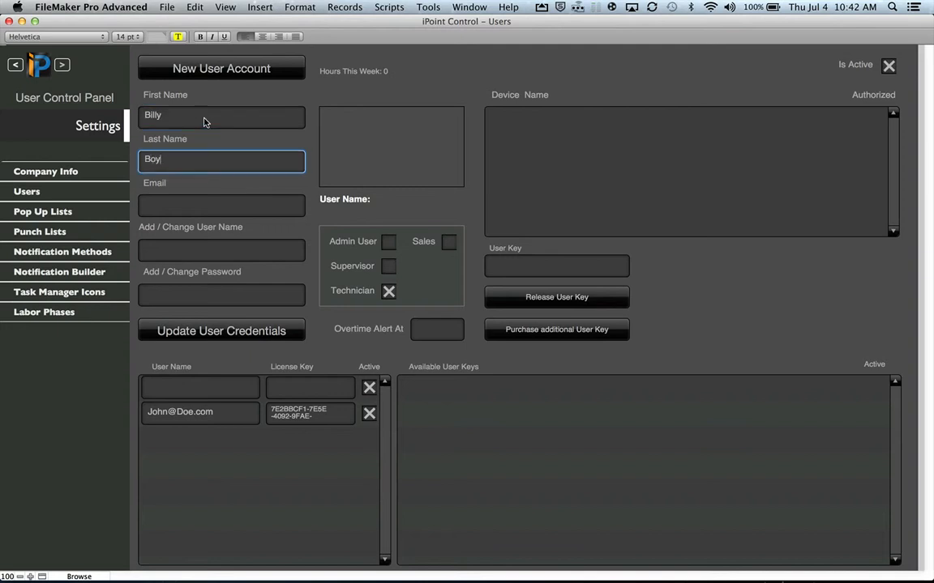
pyautogui.press('Tab')
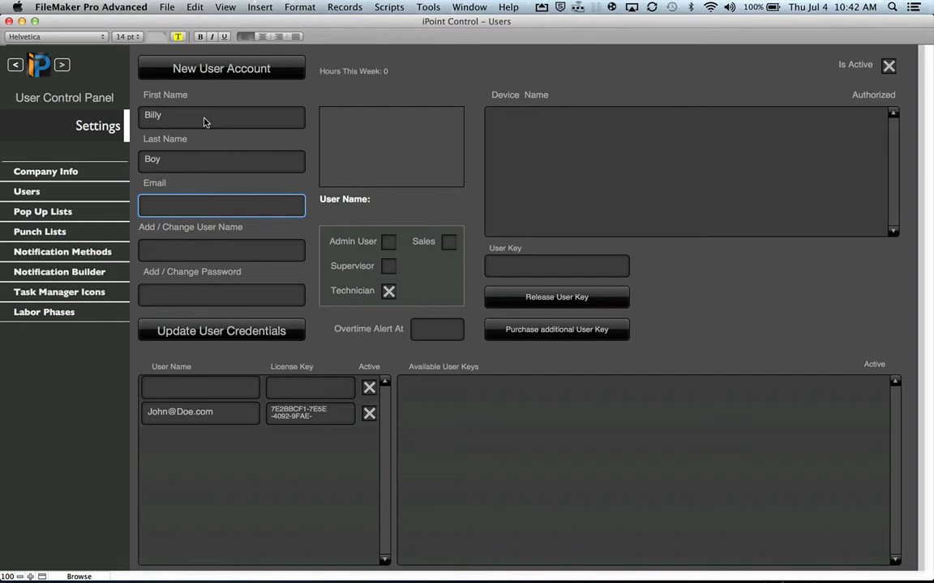
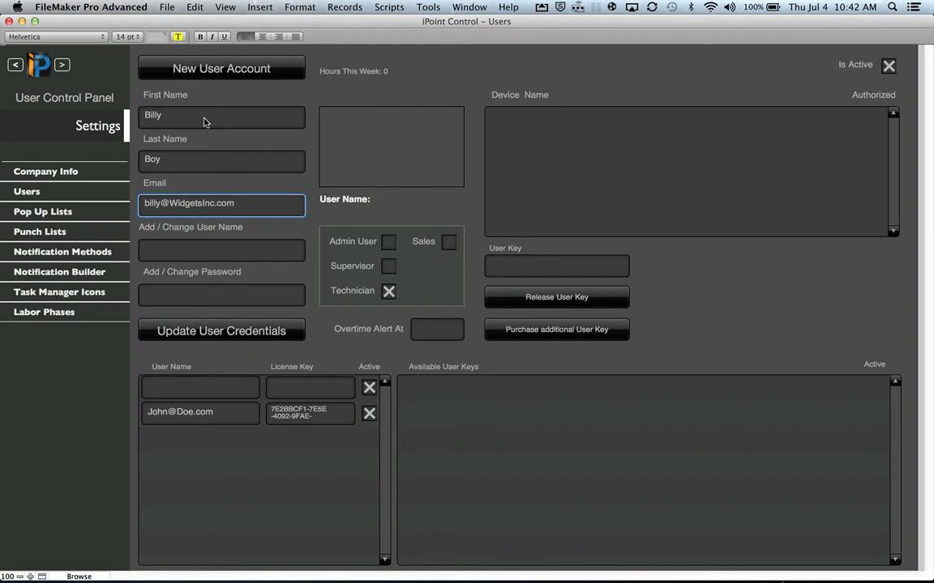
pyautogui.press('Tab')
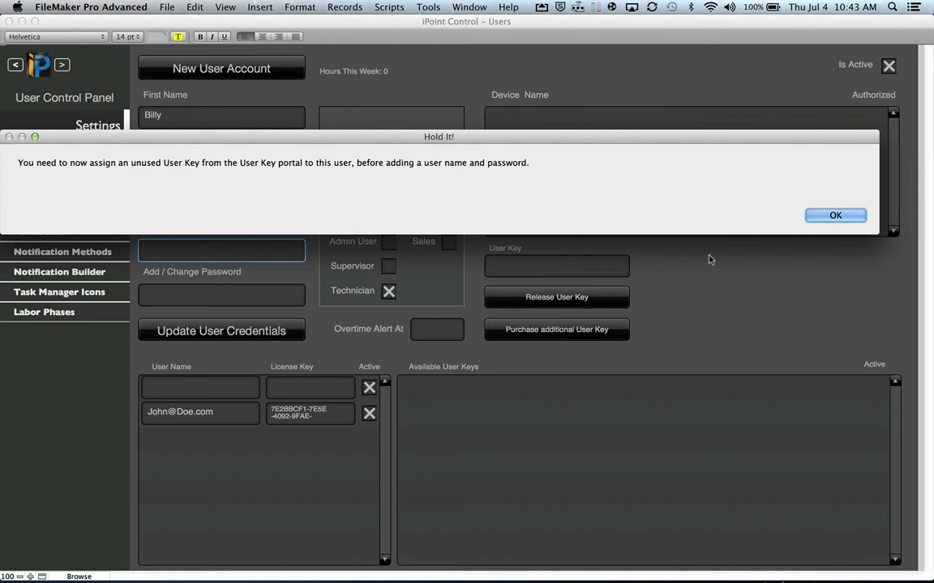
# - Buy one additional User Key with the administrator's login and password, agreeing to the charges
pyautogui.click(836, 215)
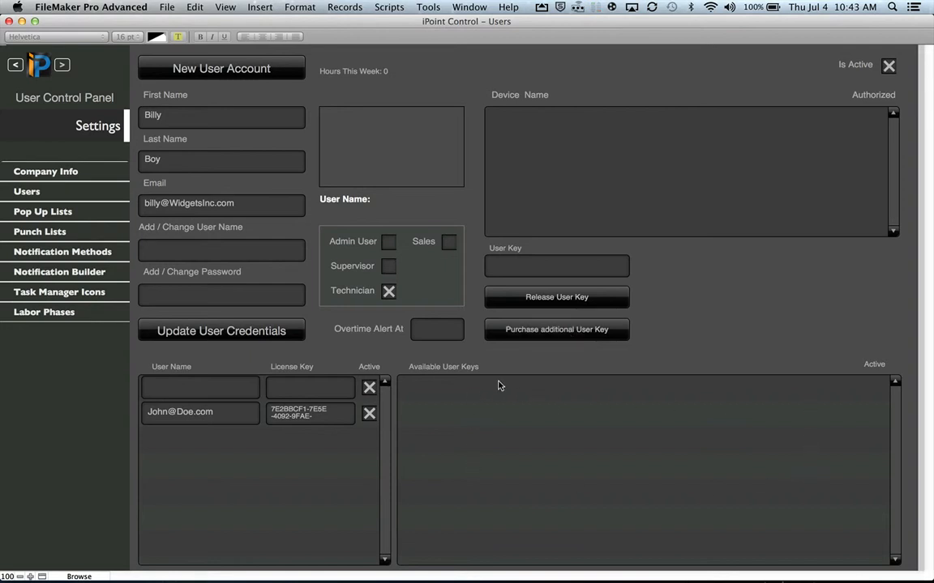
pyautogui.click(554, 332)
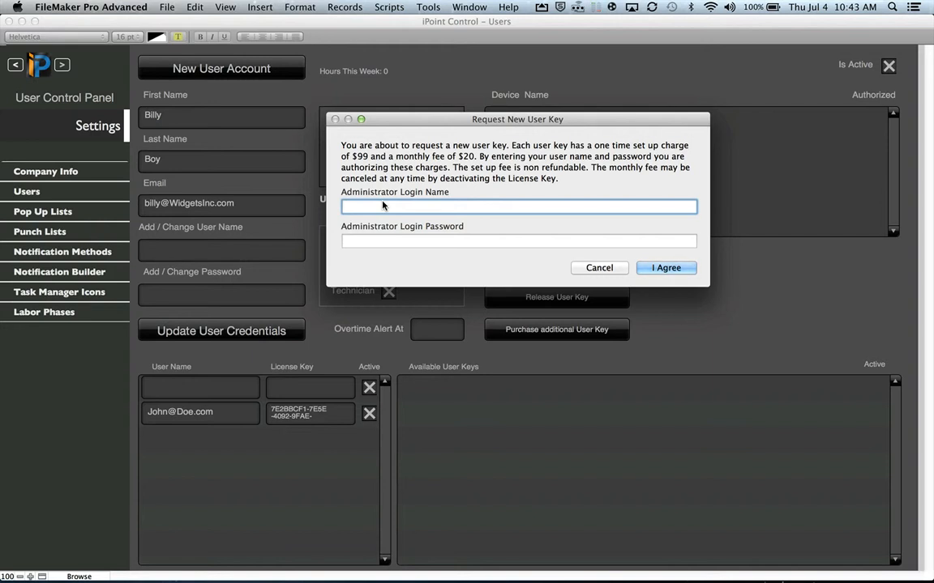
pyautogui.write('John@Doe.com')
pyautogui.press('Tab')
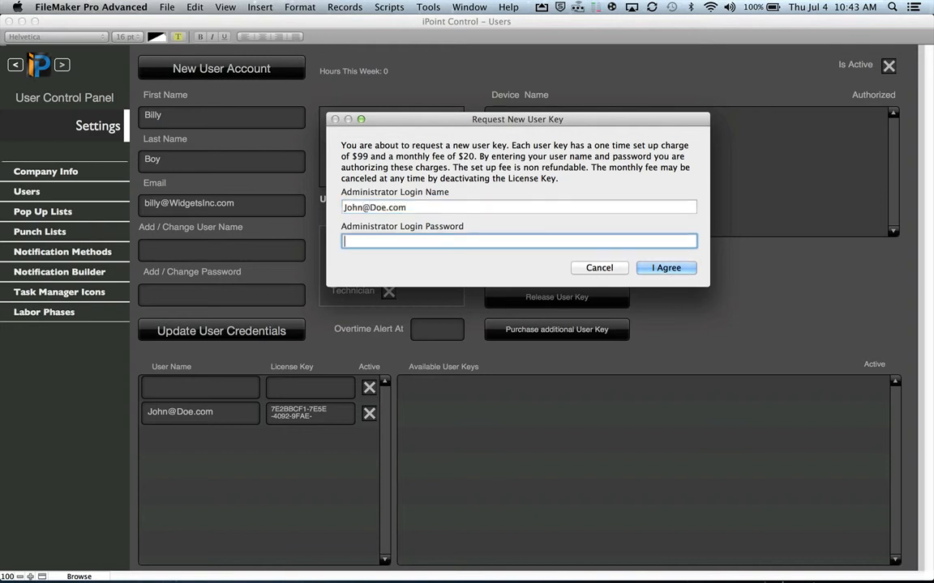
pyautogui.write('••••••••')
pyautogui.click(669, 268)
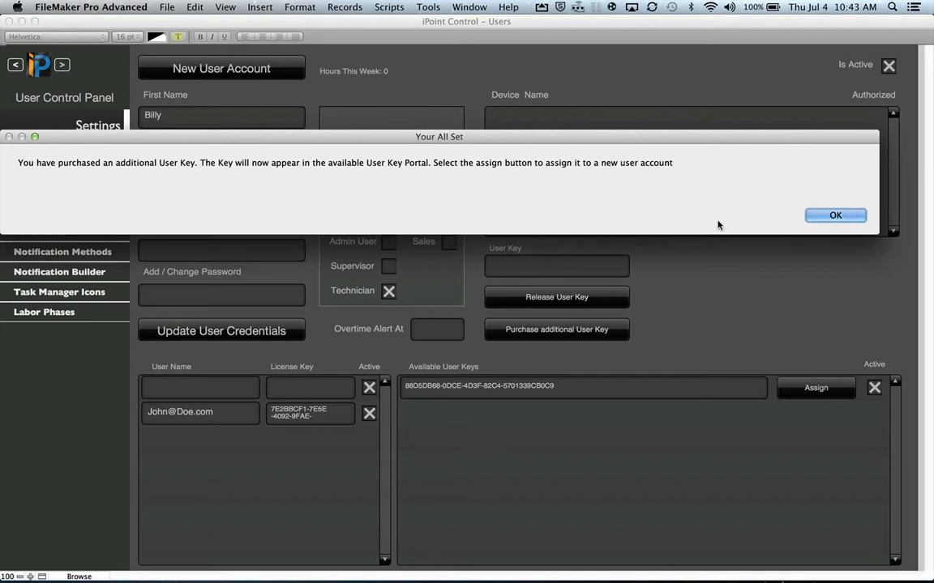
pyautogui.click(833, 216)
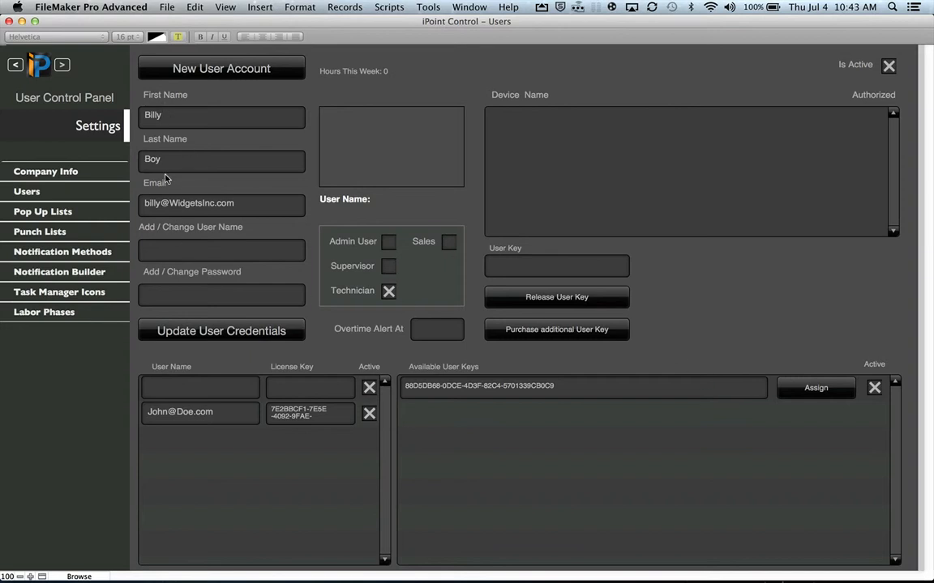
# - Assign the available purchased User Key to the new user and confirm
pyautogui.click(815, 388)
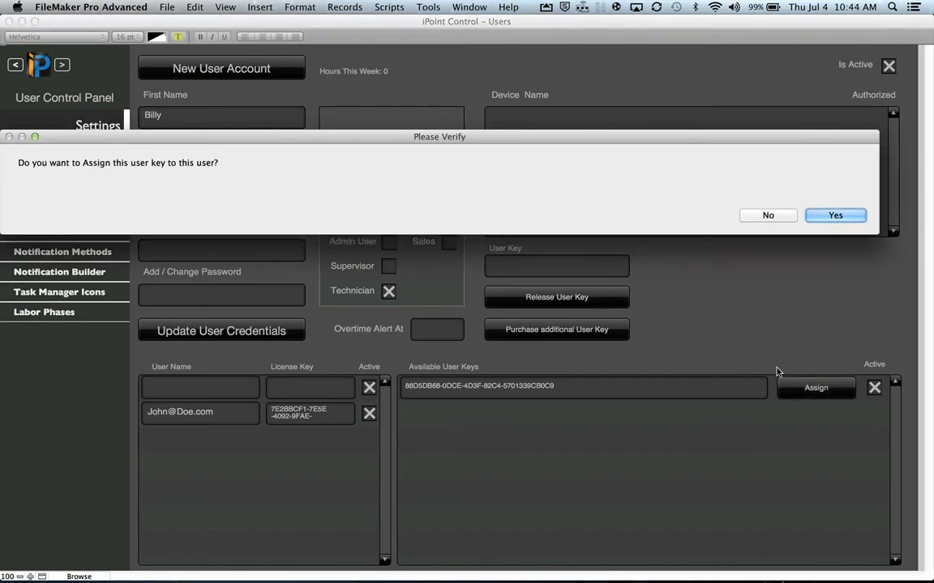
pyautogui.click(846, 216)
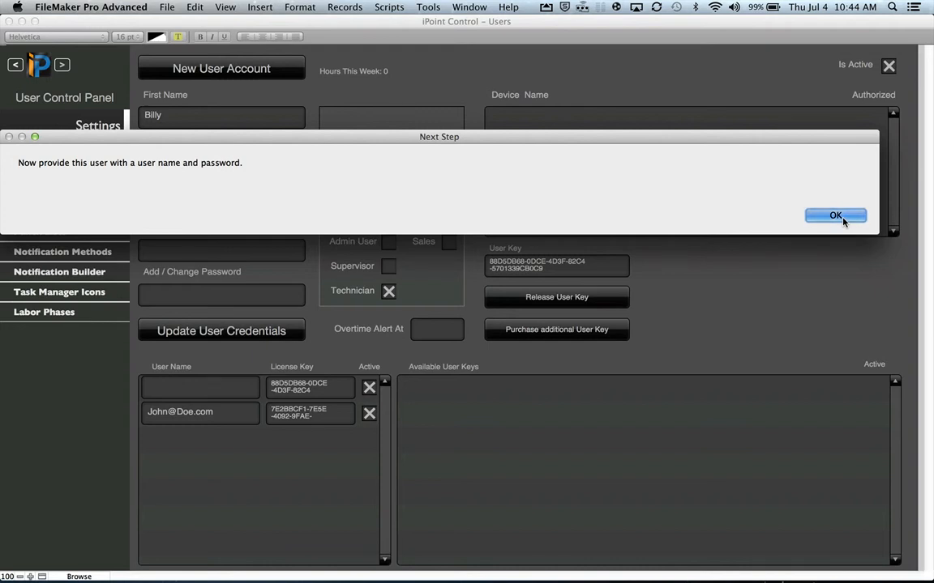
pyautogui.click(843, 221)
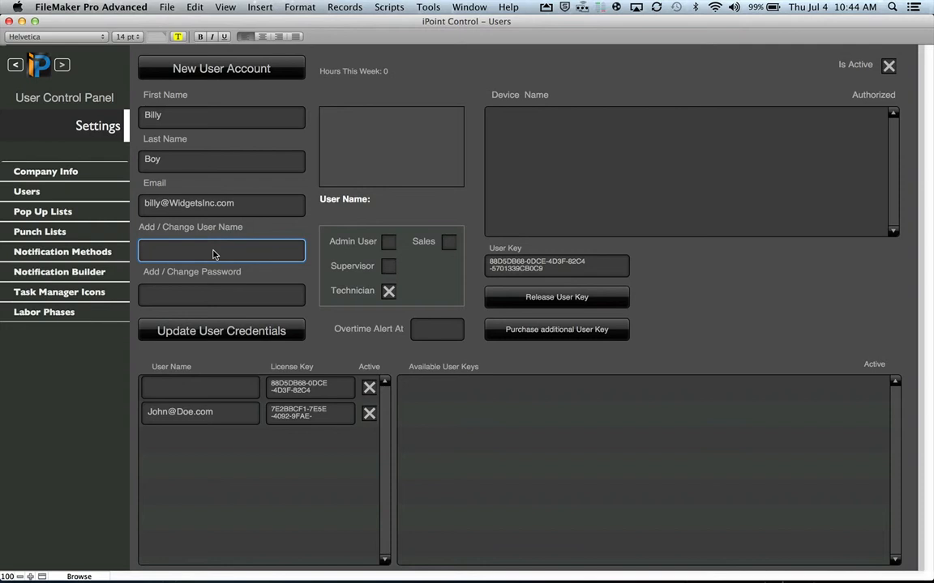
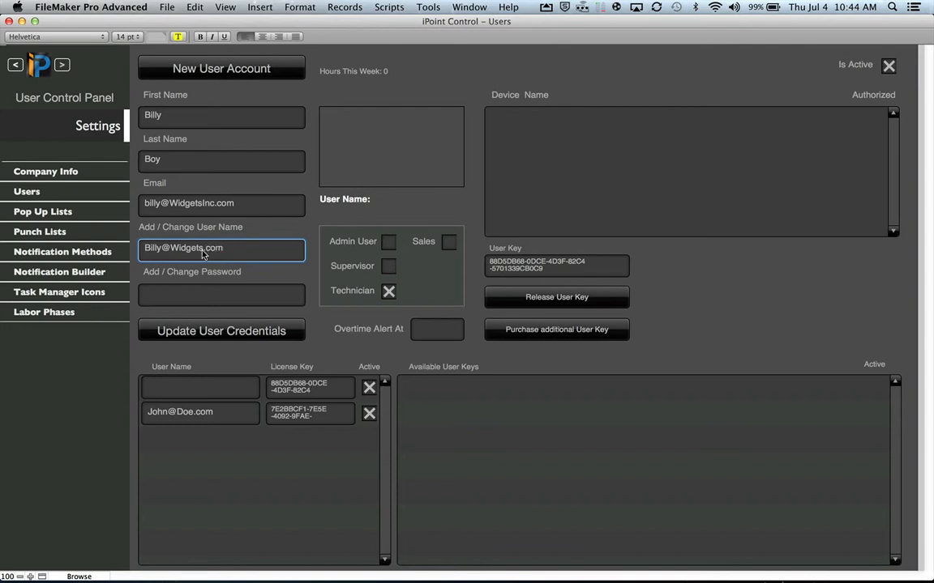
# - Enter the new user's login name and password, then update the user credentials
pyautogui.click(228, 296)
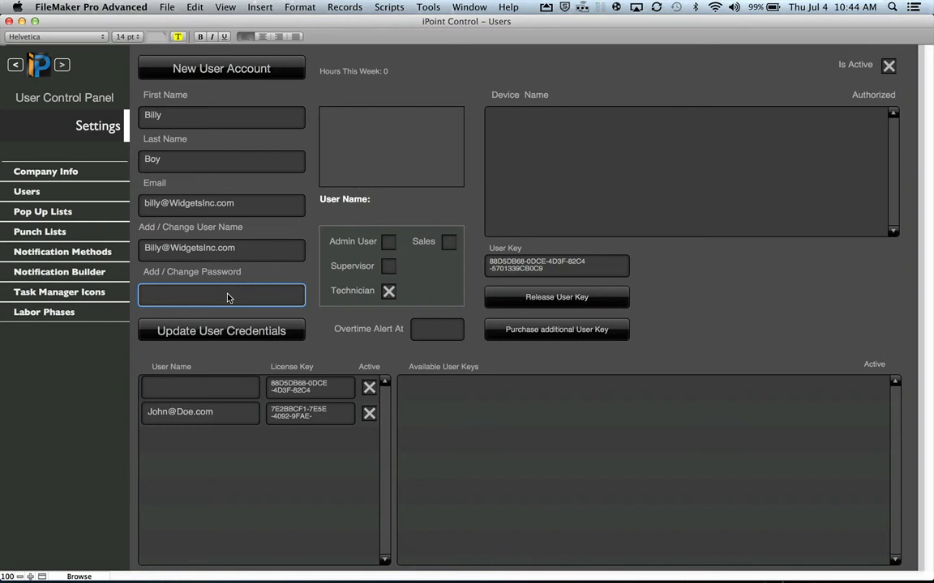
pyautogui.write('password')
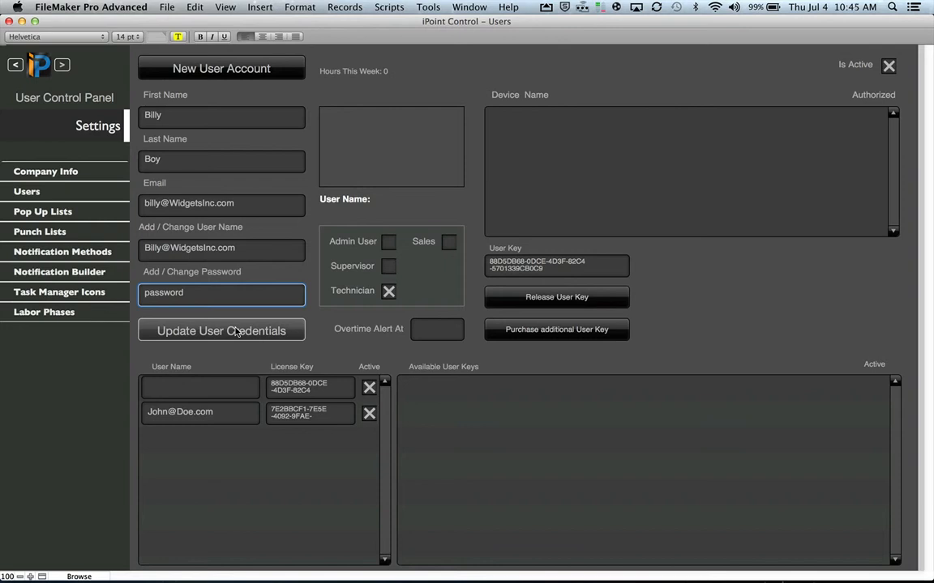
pyautogui.click(236, 332)
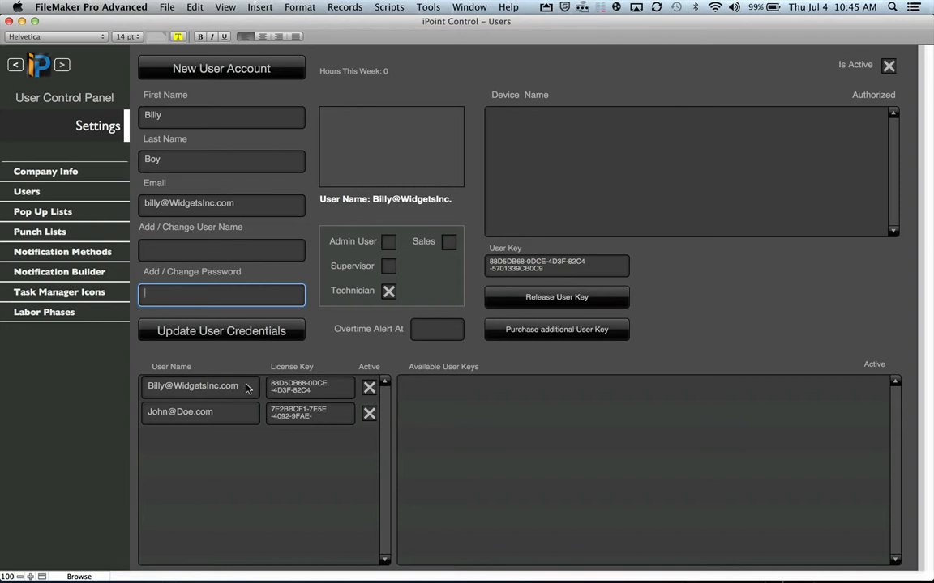
# - Switch between the admin and new user records to compare their details
pyautogui.click(205, 418)
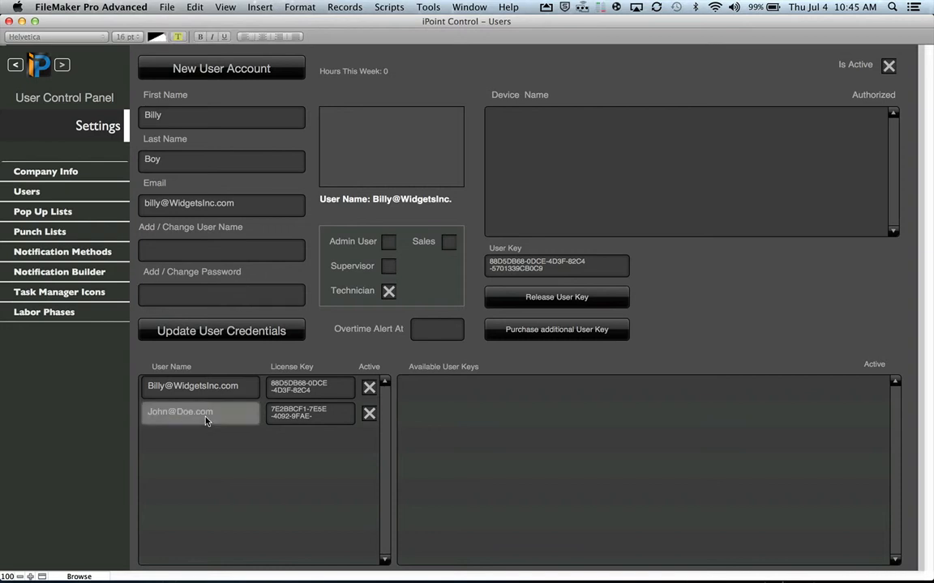
pyautogui.click(209, 388)
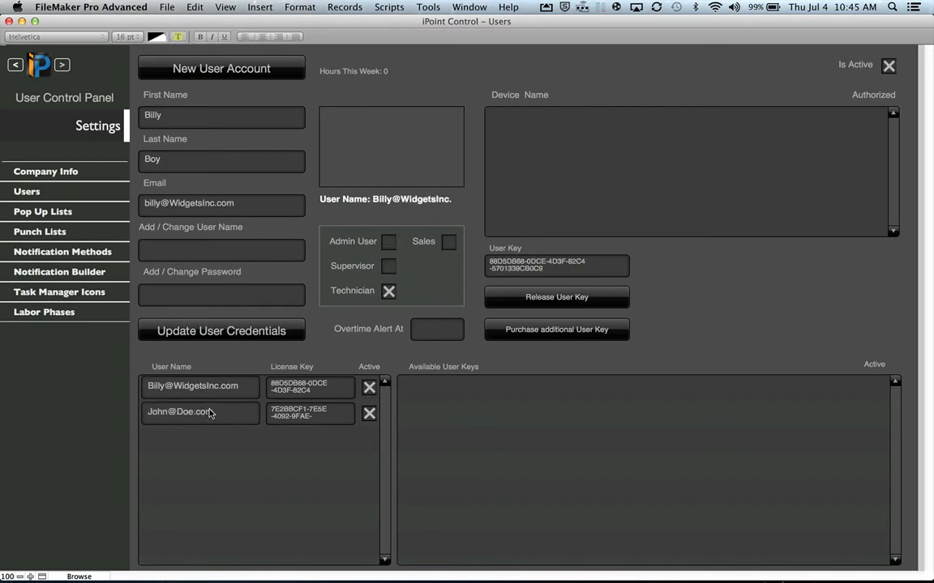
pyautogui.click(209, 414)
pyautogui.click(210, 386)
# - Set the new user's Overtime Alert At threshold to 40
pyautogui.click(439, 329)
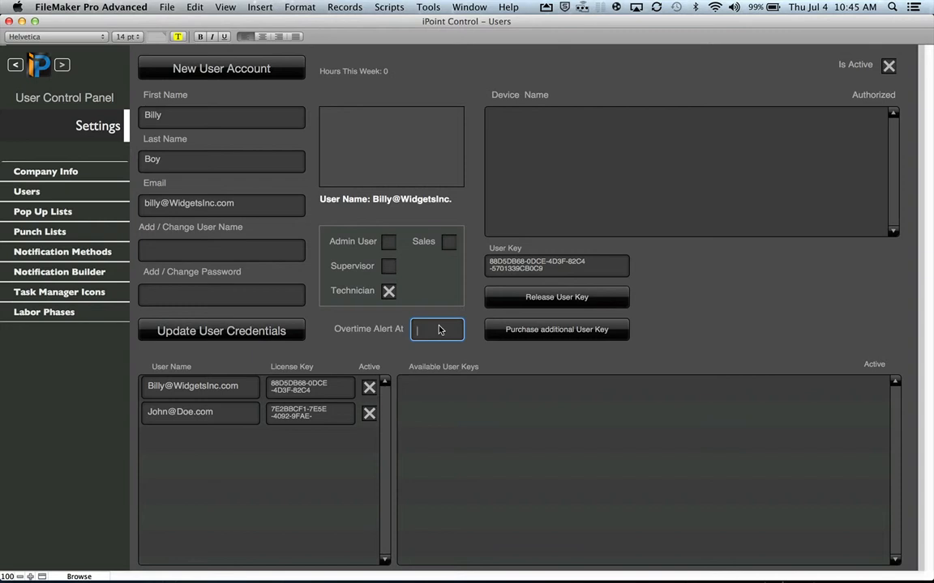
pyautogui.write('40')
pyautogui.click(438, 357)
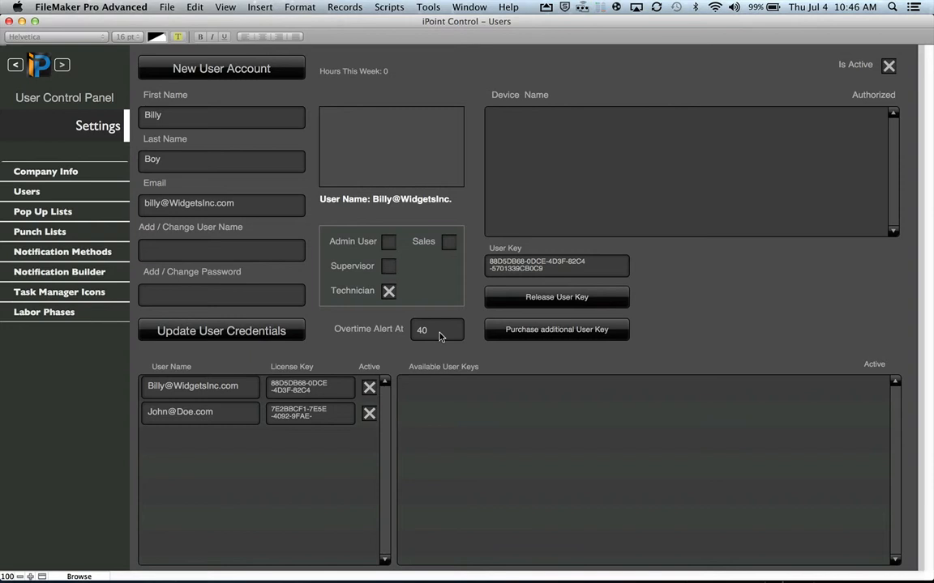
# - Close the Users and Update Handler windows and reopen iPoint Control Demo from recent files
pyautogui.click(10, 21)
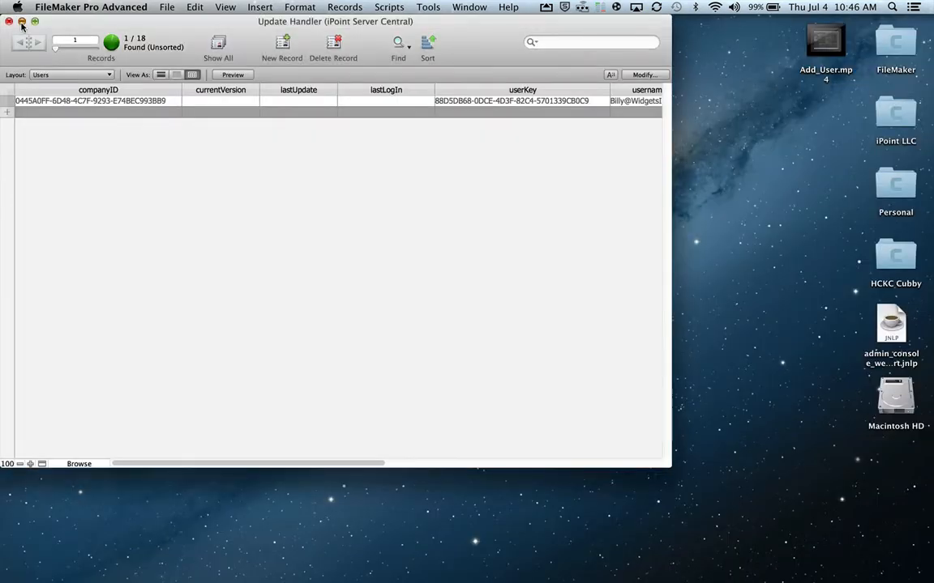
pyautogui.click(22, 23)
pyautogui.click(162, 9)
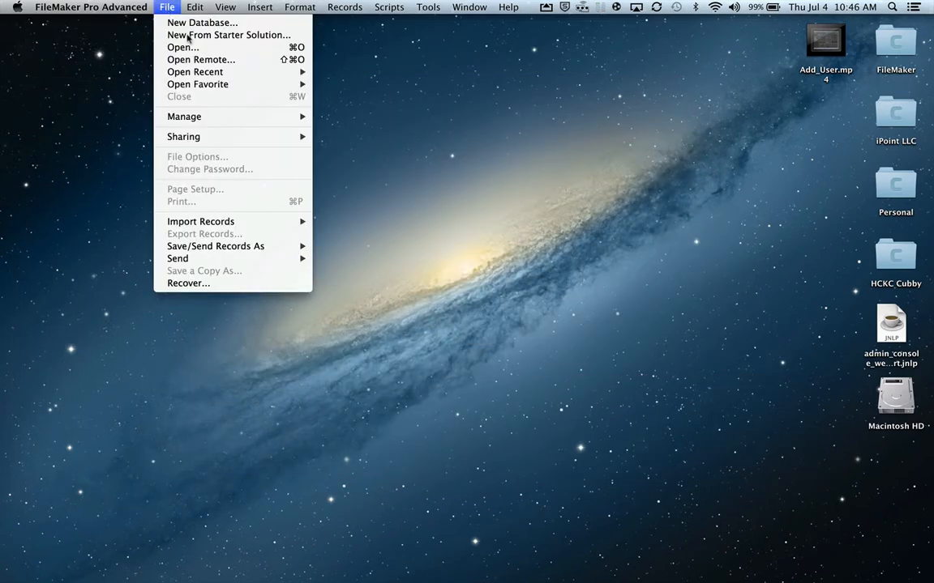
pyautogui.click(360, 70)
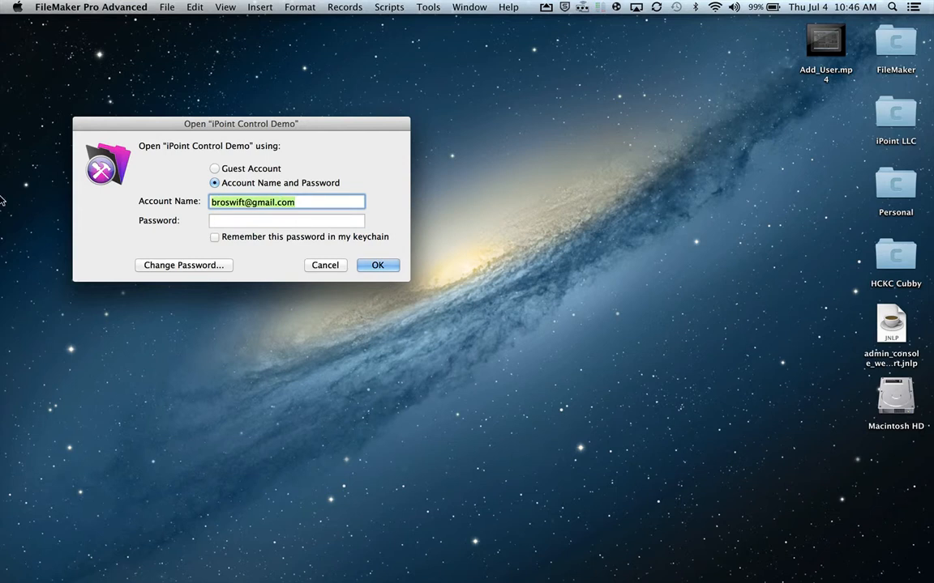
# - Sign in with the new user's account name and password
pyautogui.press('BackSpace')
pyautogui.write('n')
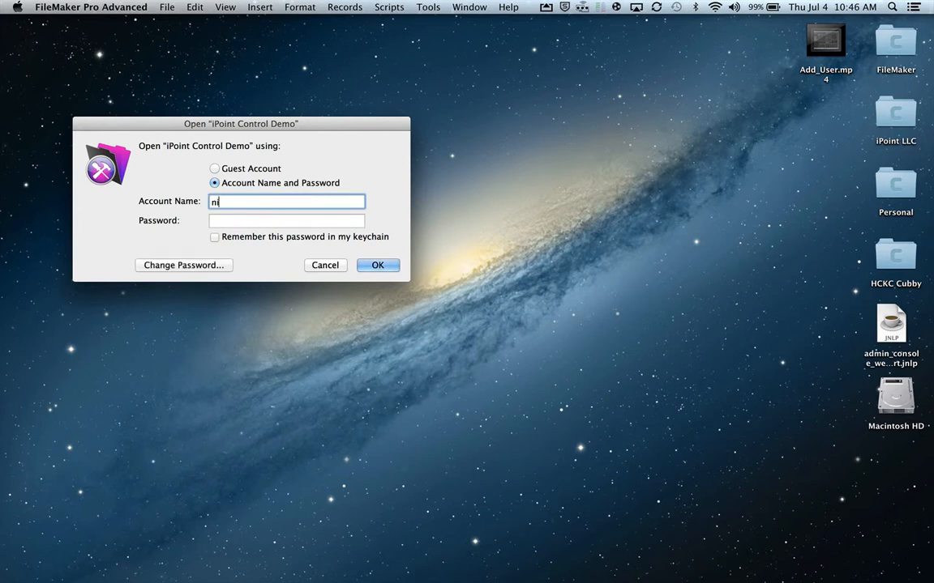
pyautogui.write('illy')
pyautogui.press('BackSpace')
pyautogui.press('BackSpace')
pyautogui.press('BackSpace')
pyautogui.press('BackSpace')
pyautogui.press('BackSpace')
pyautogui.press('Tab')
pyautogui.write('••')
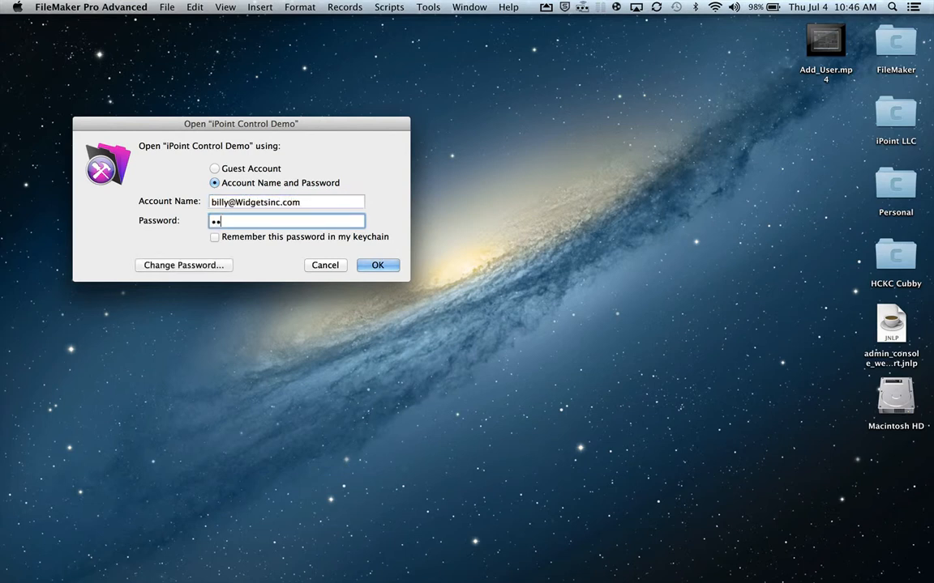
pyautogui.write('••••••')
pyautogui.click(377, 265)
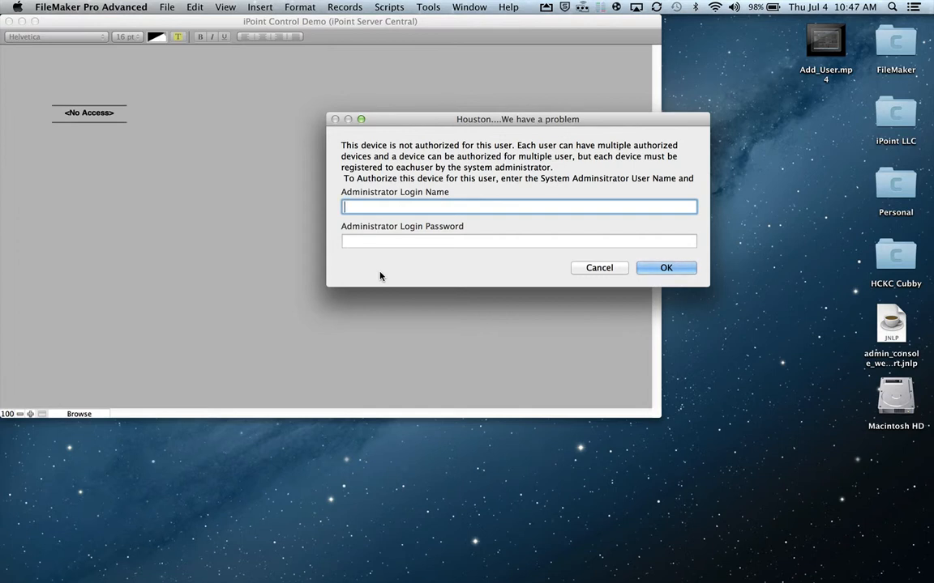
# - Authorize this device by entering the administrator's login name and password
pyautogui.write('John@Doe.com')
pyautogui.press('Tab')
pyautogui.write('••••••••')
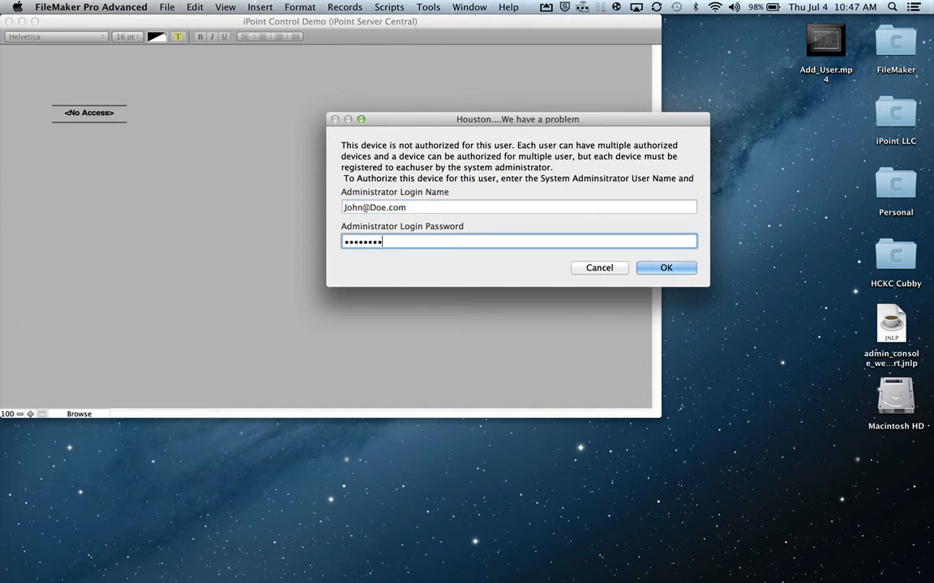
pyautogui.click(682, 268)
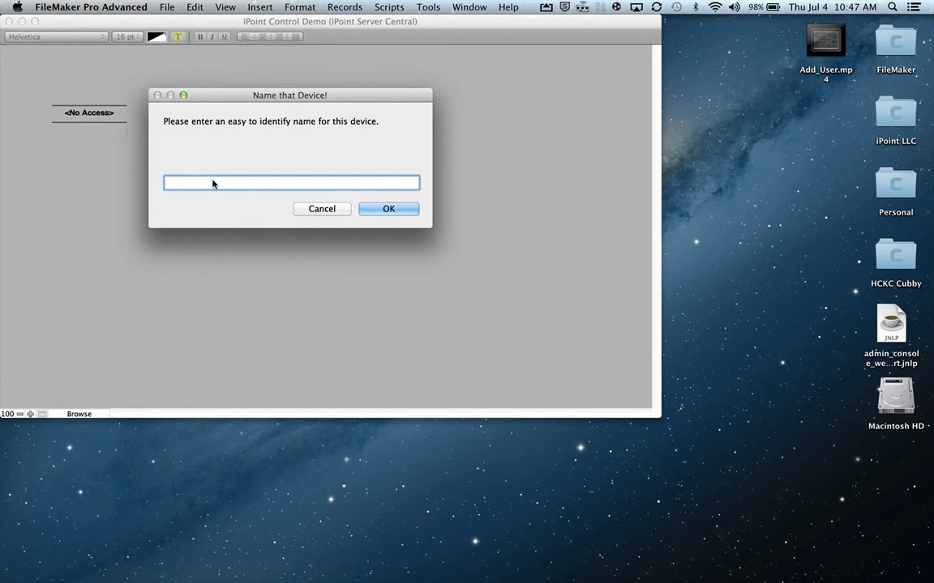
# - Name the device after the new user's computer and acknowledge the authorization success
pyautogui.write("Billy's Computer")
pyautogui.click(378, 208)
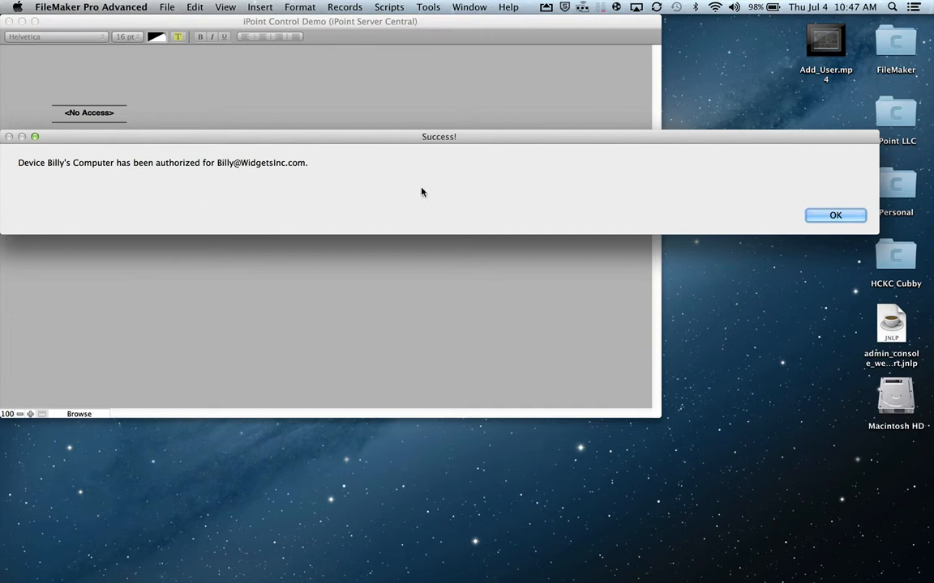
pyautogui.click(823, 216)
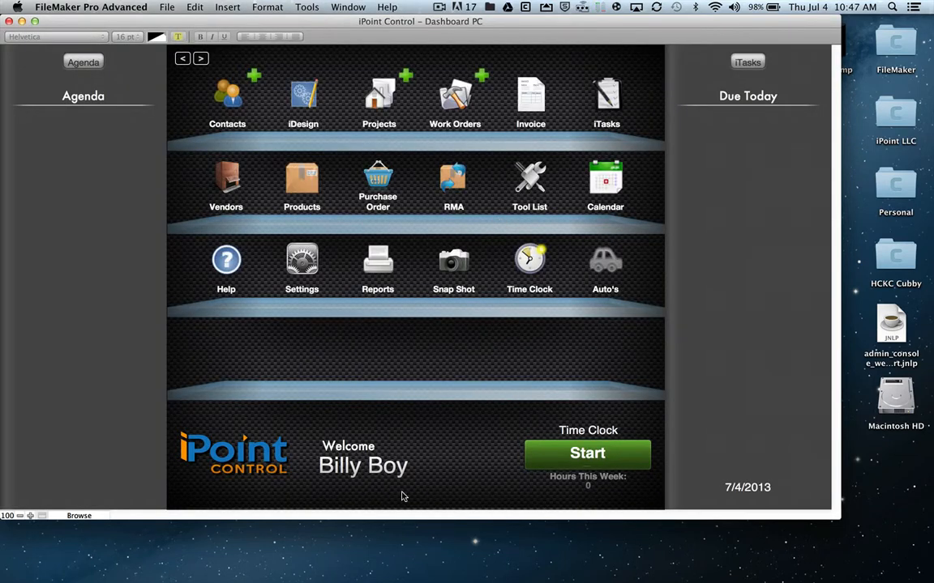
# - Try Settings as the non-admin user, dismiss the refusal alert, and close iPoint Control
pyautogui.click(296, 253)
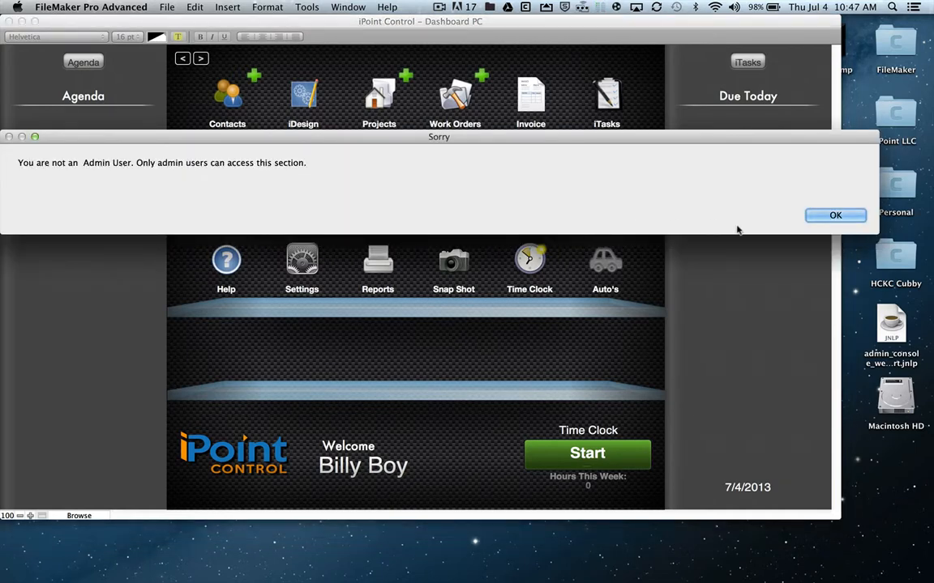
pyautogui.click(835, 215)
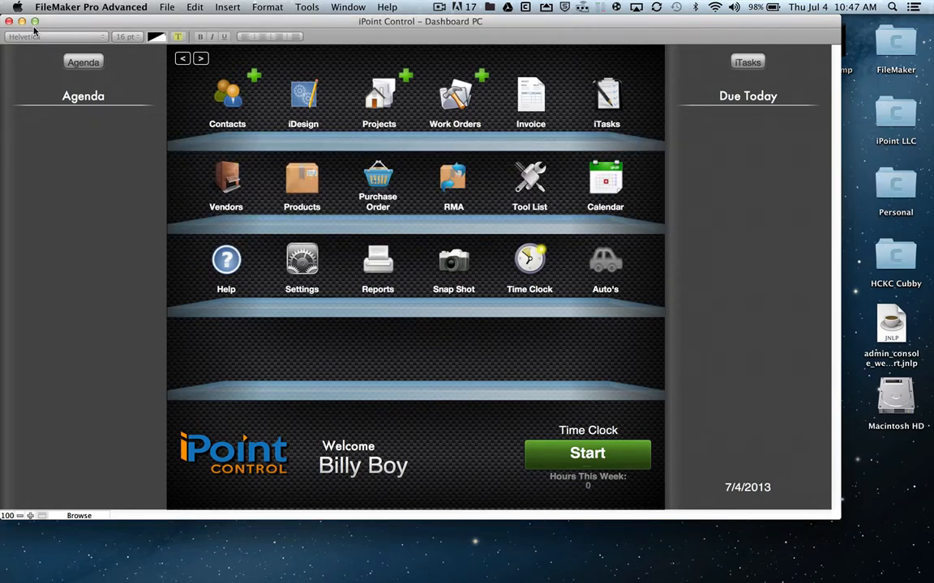
pyautogui.click(8, 22)
# - Reopen iPoint Control Demo from Open Recent and log in with the admin account's e-mail and password
pyautogui.click(164, 8)
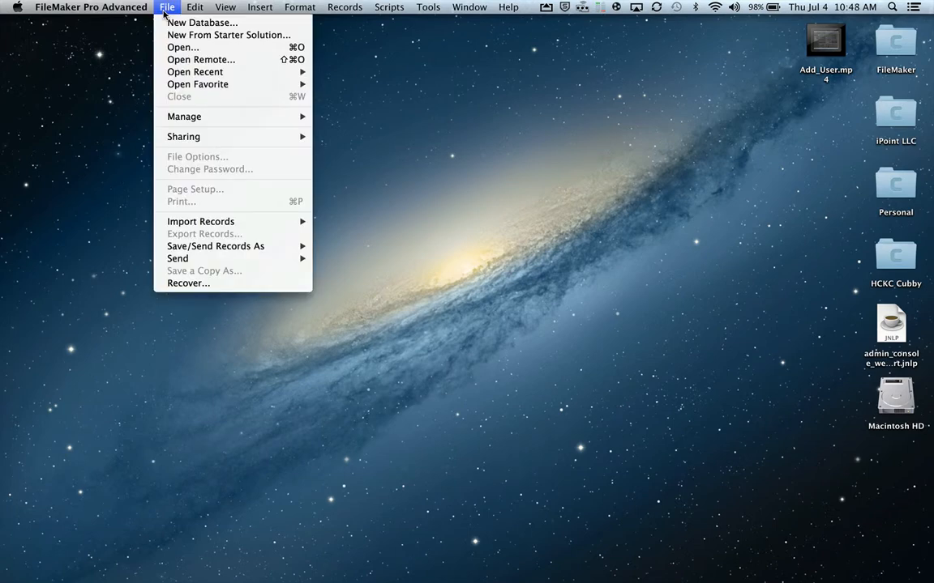
pyautogui.moveTo(234, 88)
pyautogui.moveTo(219, 72)
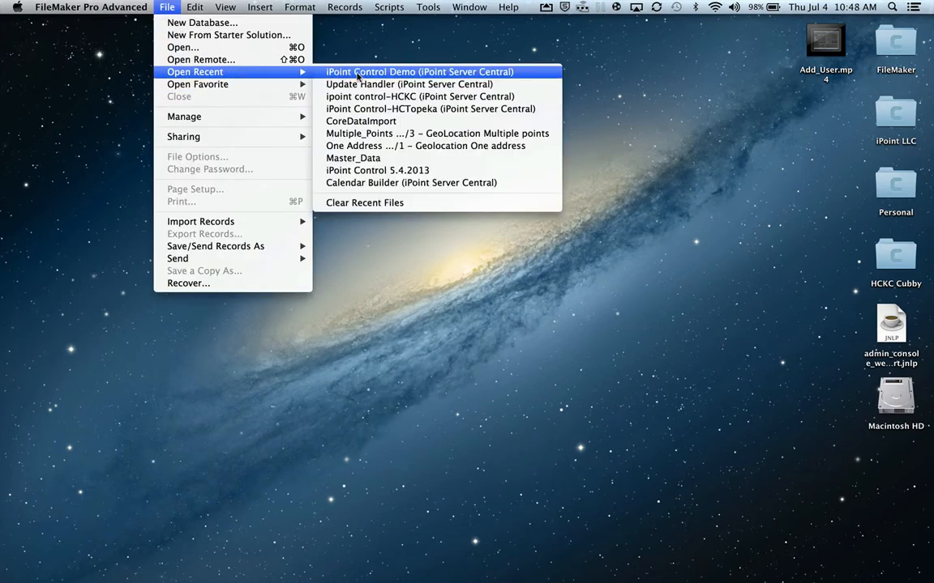
pyautogui.click(324, 69)
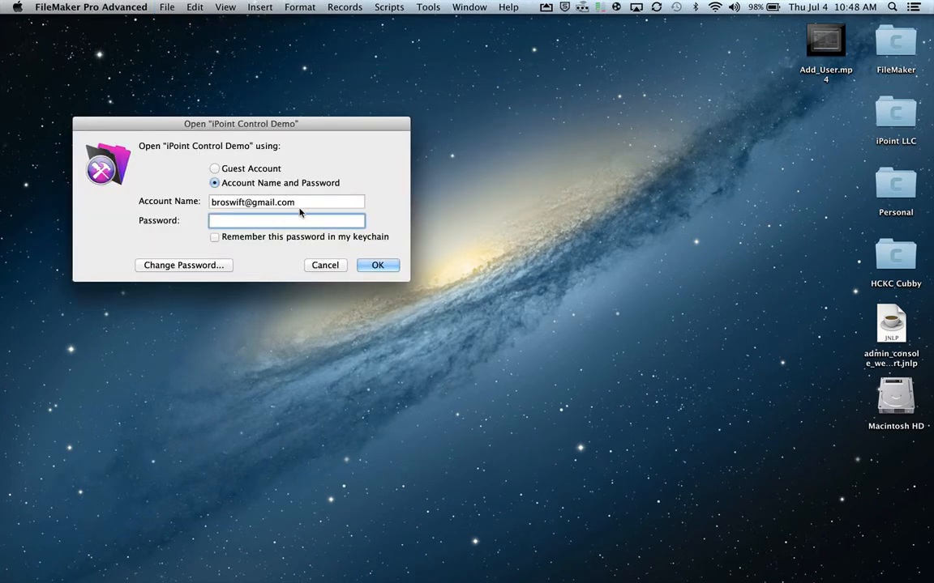
pyautogui.tripleClick(307, 202)
pyautogui.press('BackSpace')
pyautogui.write('John')
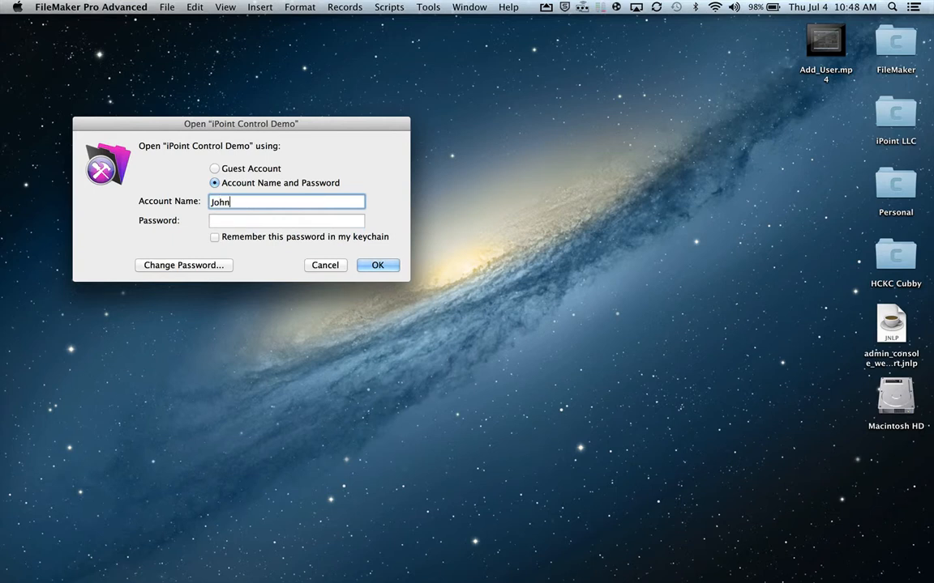
pyautogui.write('@doe.com')
pyautogui.press('Tab')
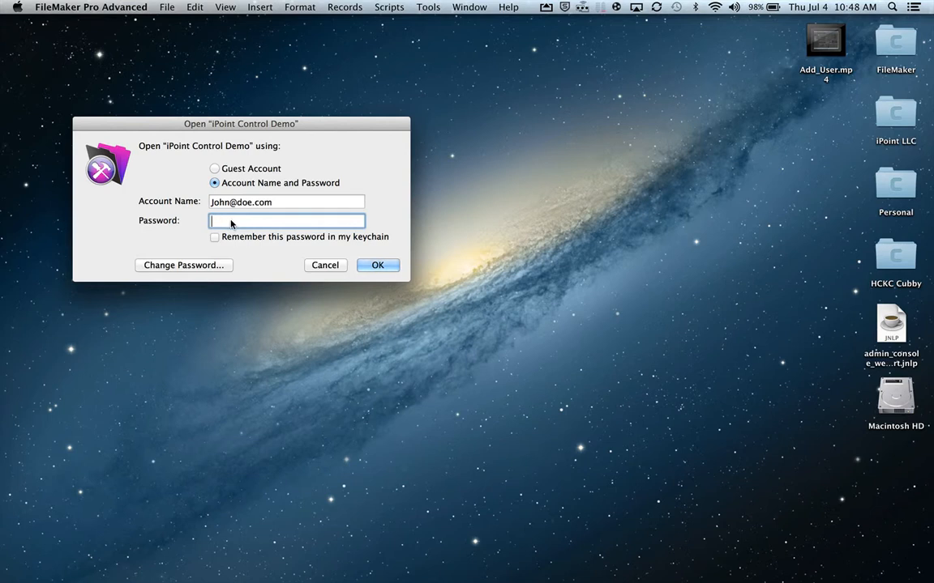
pyautogui.write('password')
pyautogui.press('Return')
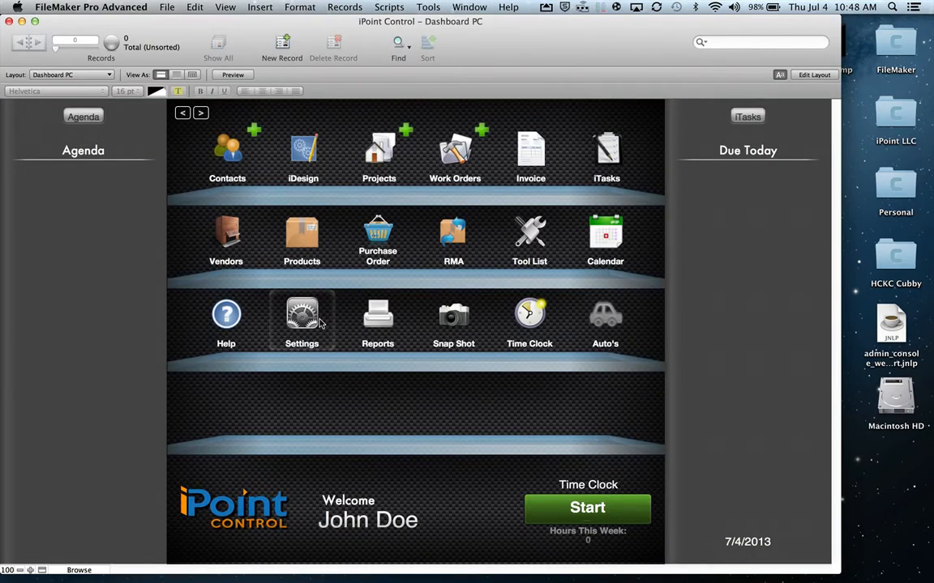
# - In Settings > Users, select the non-admin user's record and uncheck Is Active
pyautogui.click(321, 323)
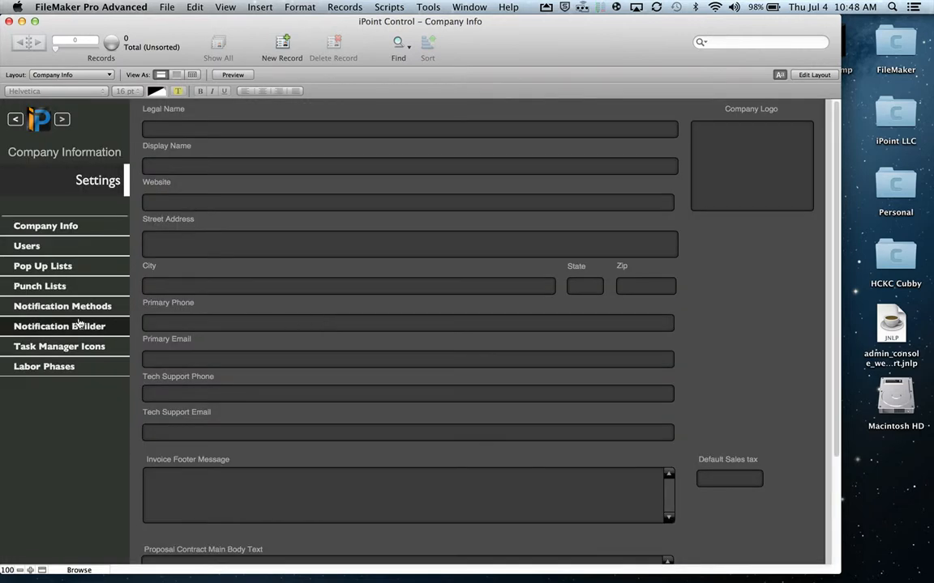
pyautogui.click(37, 246)
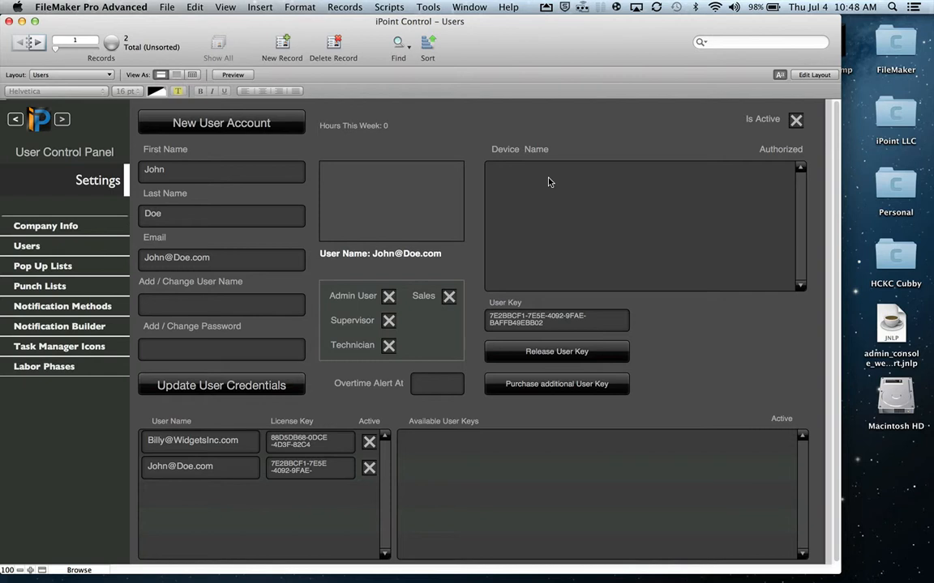
pyautogui.click(183, 441)
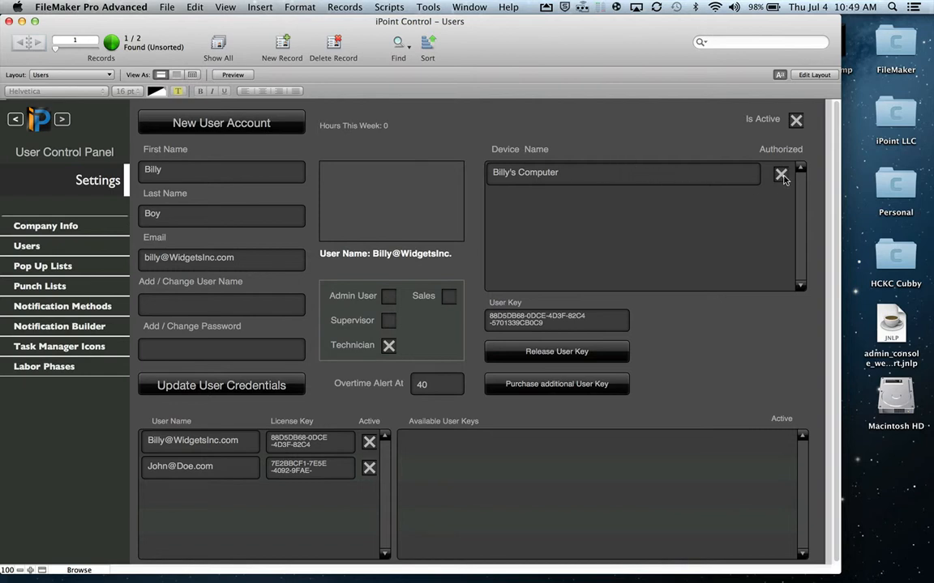
pyautogui.click(798, 124)
# - Close the iPoint Control window and reopen iPoint Control Demo from recent files
pyautogui.click(9, 22)
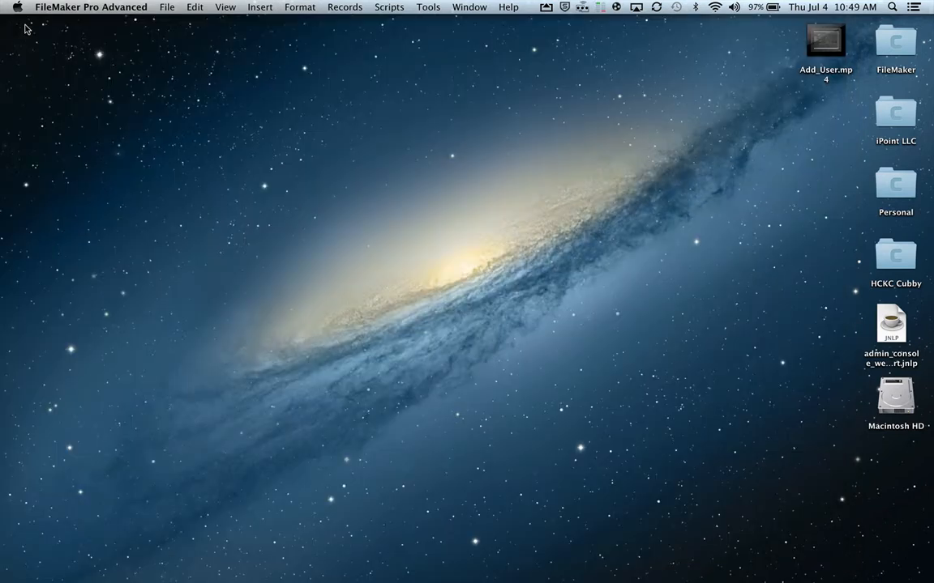
pyautogui.click(162, 8)
pyautogui.moveTo(243, 73)
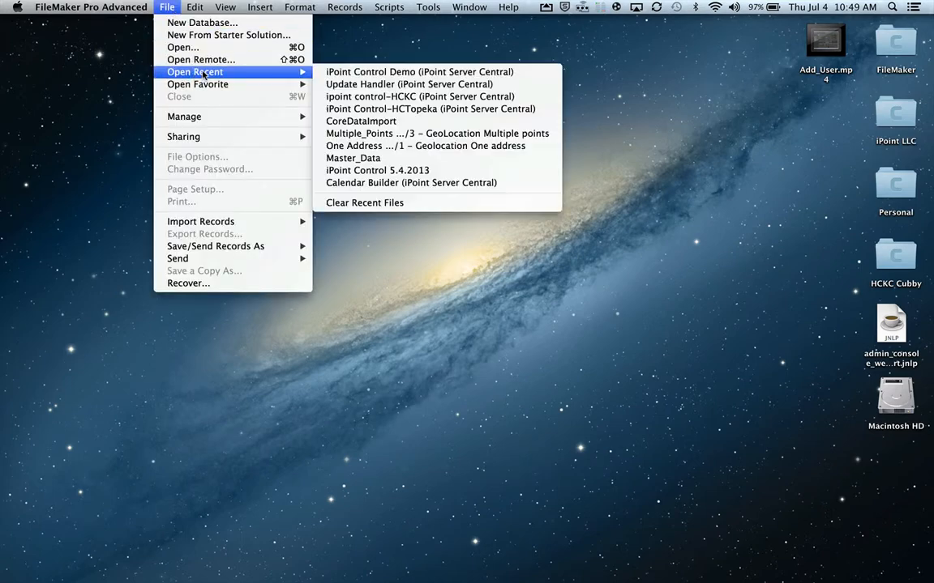
pyautogui.click(312, 68)
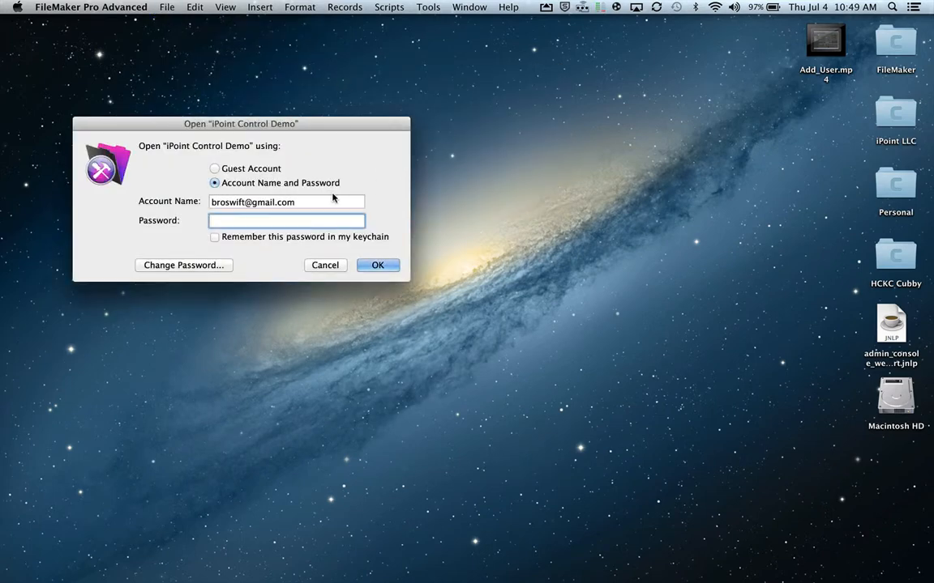
# - Log in with the deactivated user's e-mail and password, then acknowledge the account-deactivated warning
pyautogui.hotkey('shift', 'Tab')
pyautogui.write('bu')
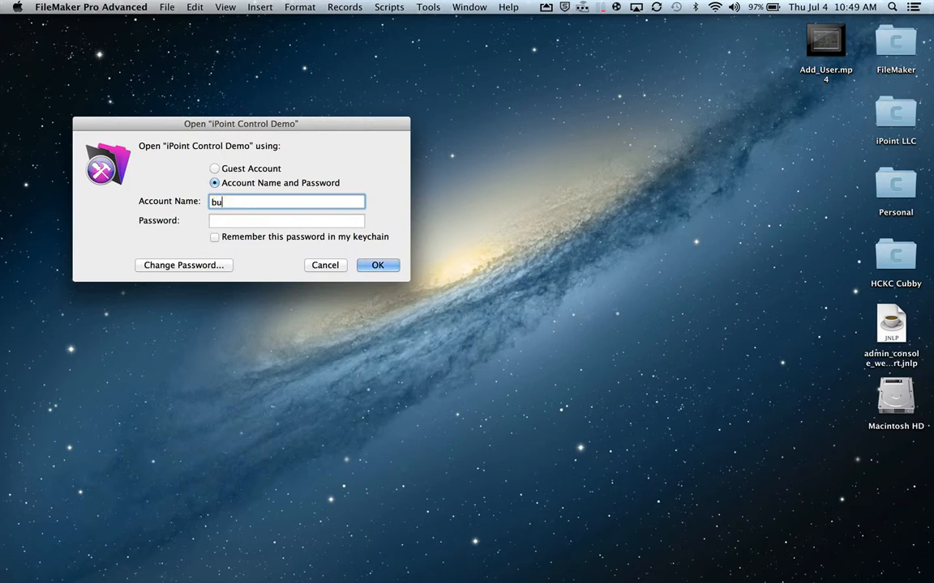
pyautogui.press('BackSpace')
pyautogui.press('Tab')
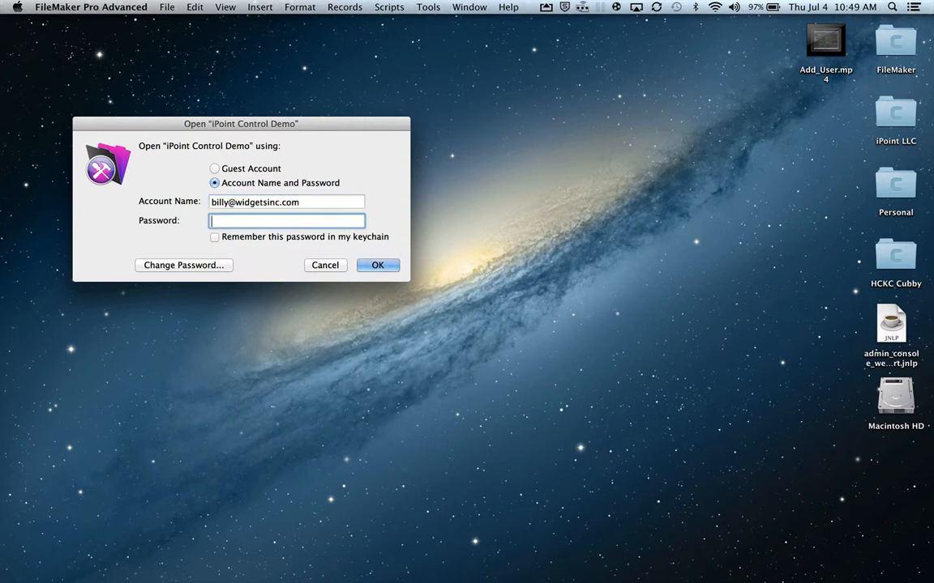
pyautogui.write('********')
pyautogui.press('Return')
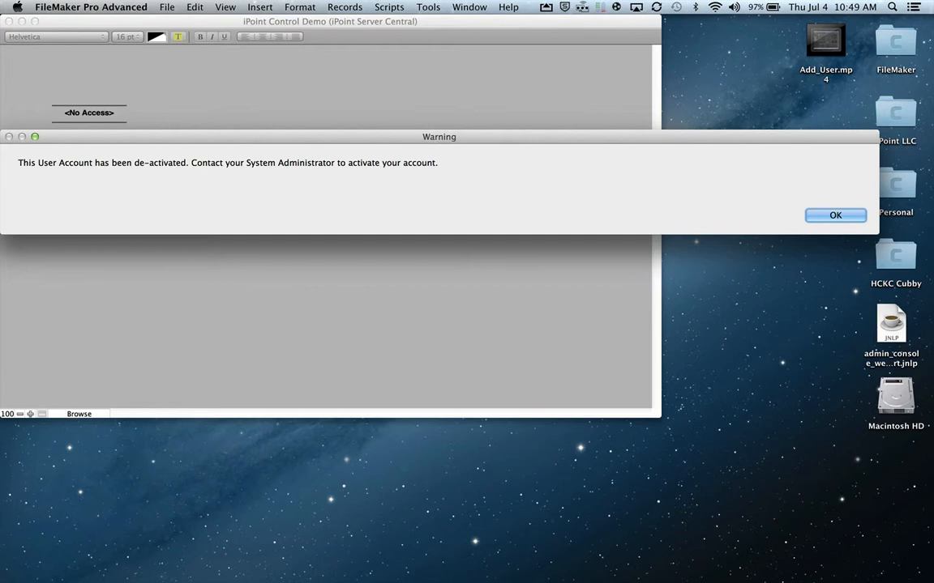
pyautogui.click(814, 219)
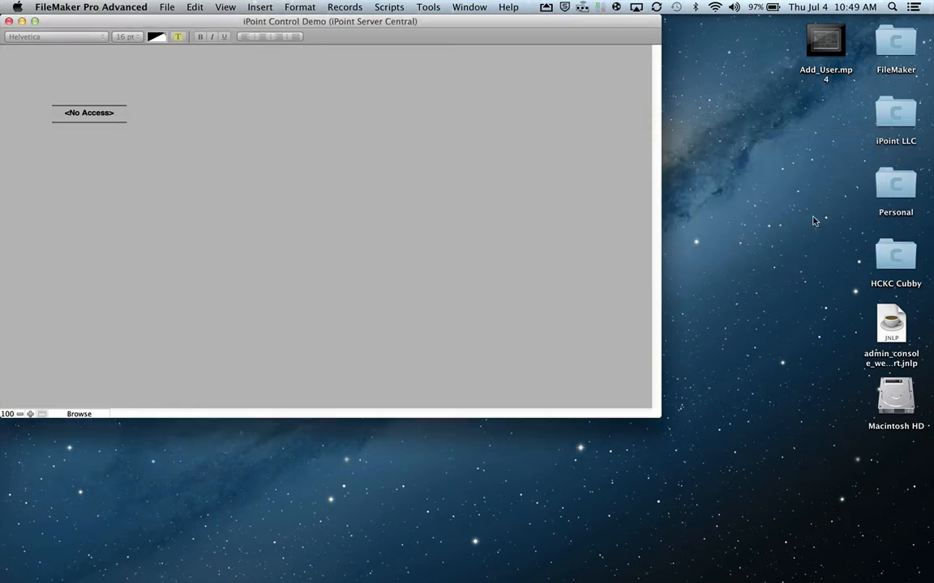
# - Reopen iPoint Control Demo from Open Recent and log in with the admin e-mail and password
pyautogui.click(167, 6)
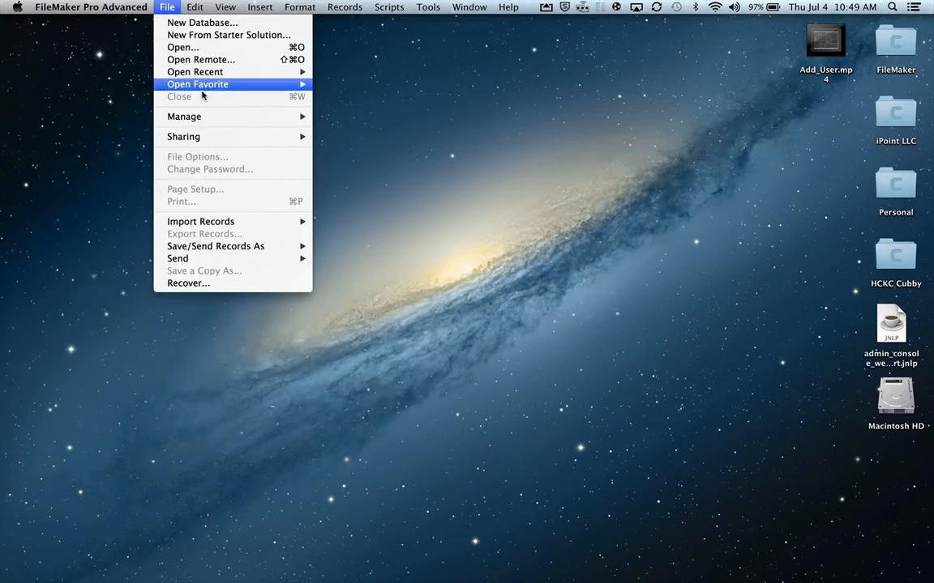
pyautogui.moveTo(233, 88)
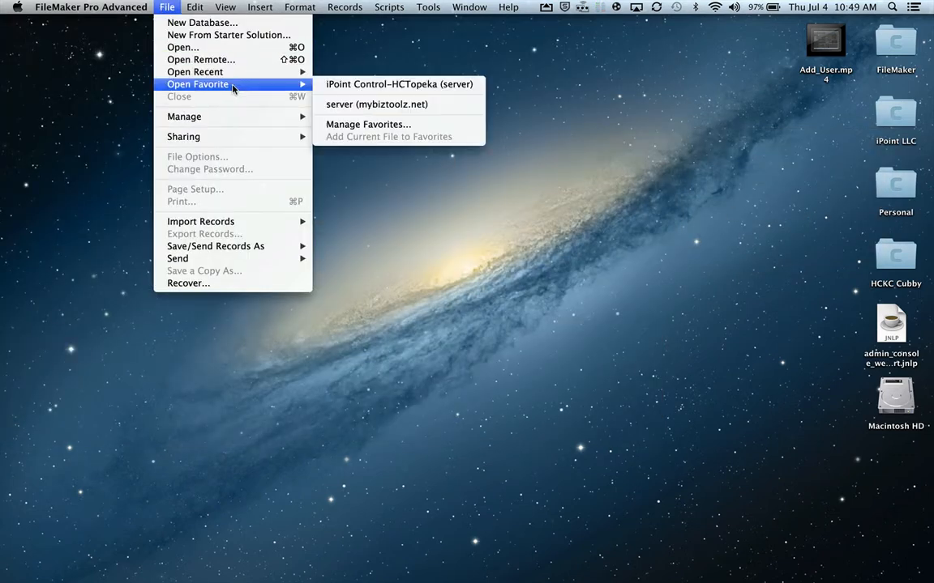
pyautogui.click(323, 71)
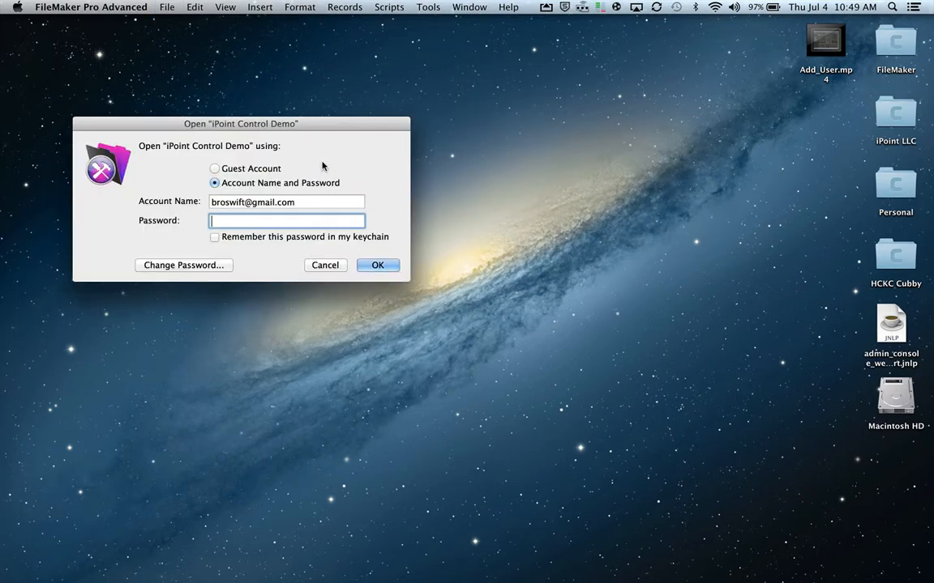
pyautogui.hotkey('shift', 'Tab')
pyautogui.write('Jo')
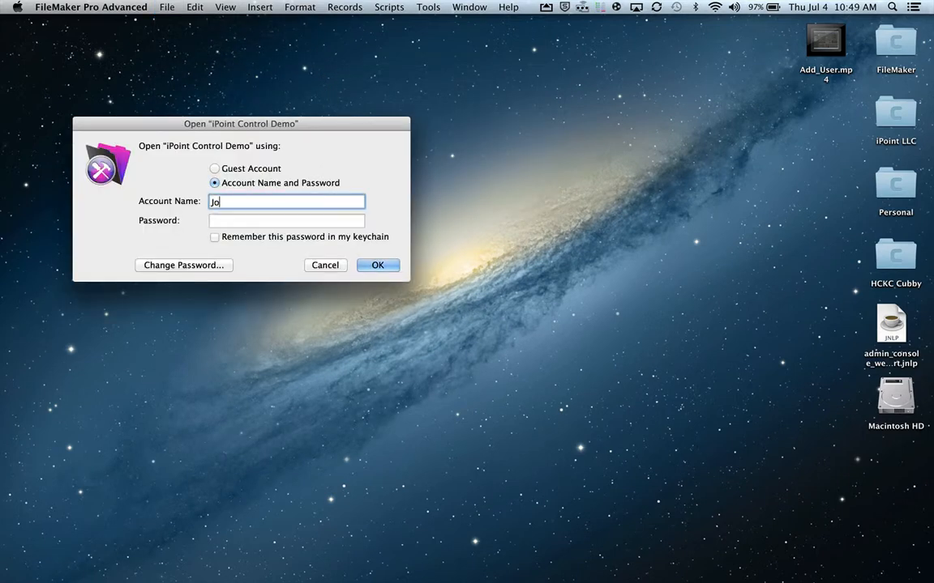
pyautogui.write('hn@doe.com')
pyautogui.press('Tab')
pyautogui.write('••')
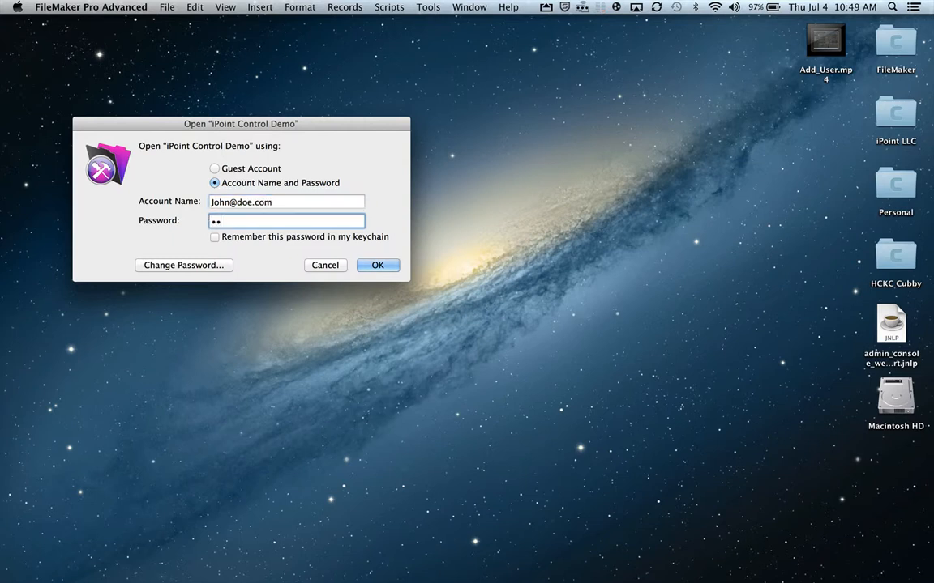
pyautogui.write('•••••••')
pyautogui.press('Return')
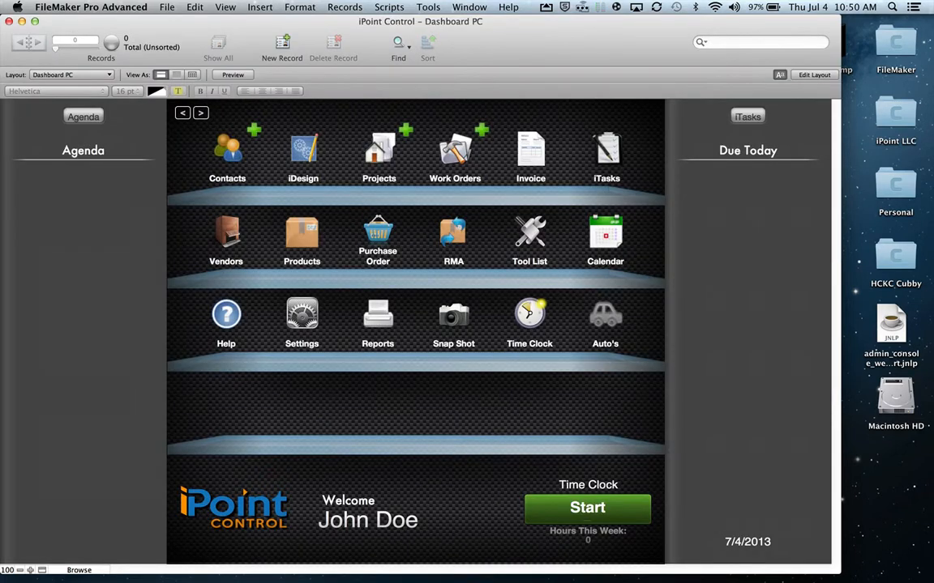
# - Mark the non-admin user active with Authorized rechecked in Users settings, then return to the dashboard
pyautogui.click(334, 323)
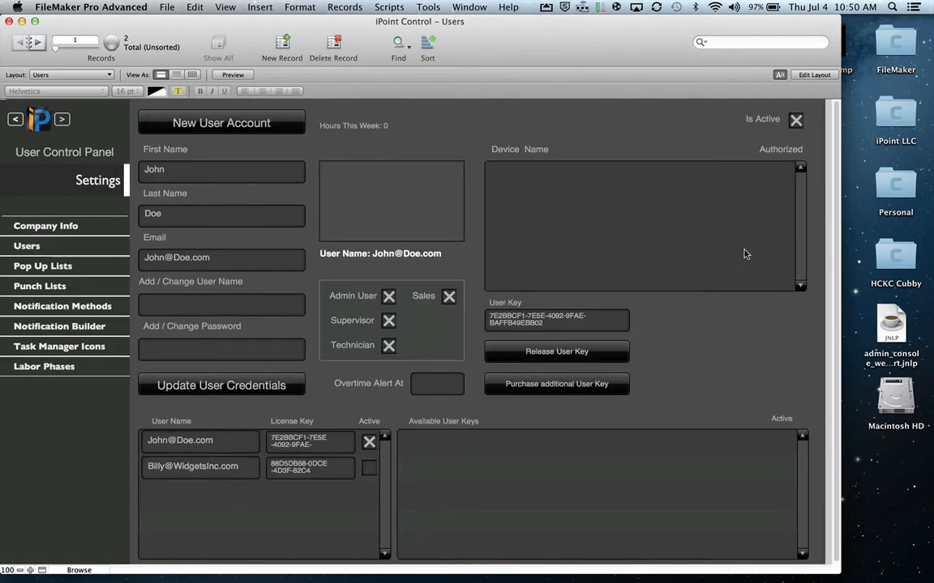
pyautogui.click(155, 467)
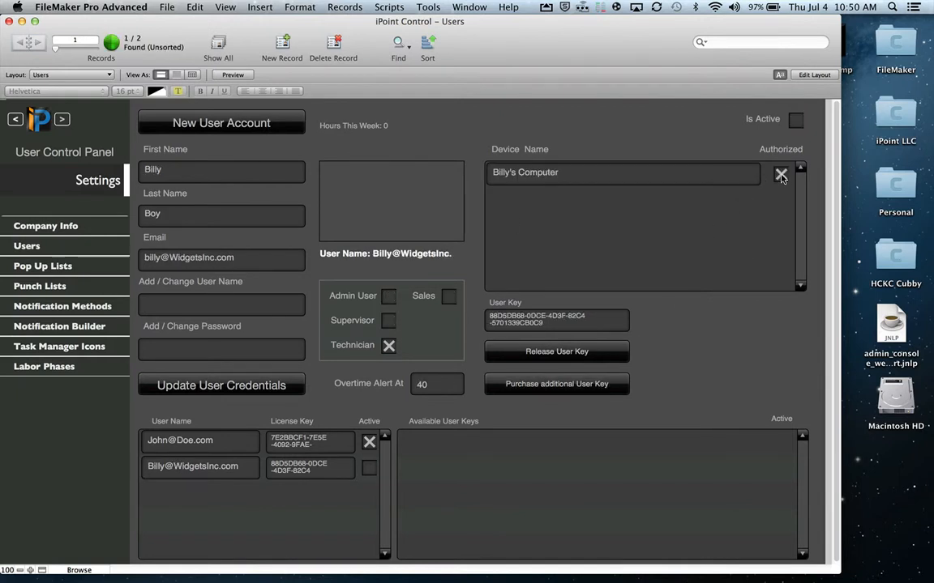
pyautogui.click(781, 175)
pyautogui.click(796, 120)
pyautogui.click(779, 177)
pyautogui.click(40, 120)
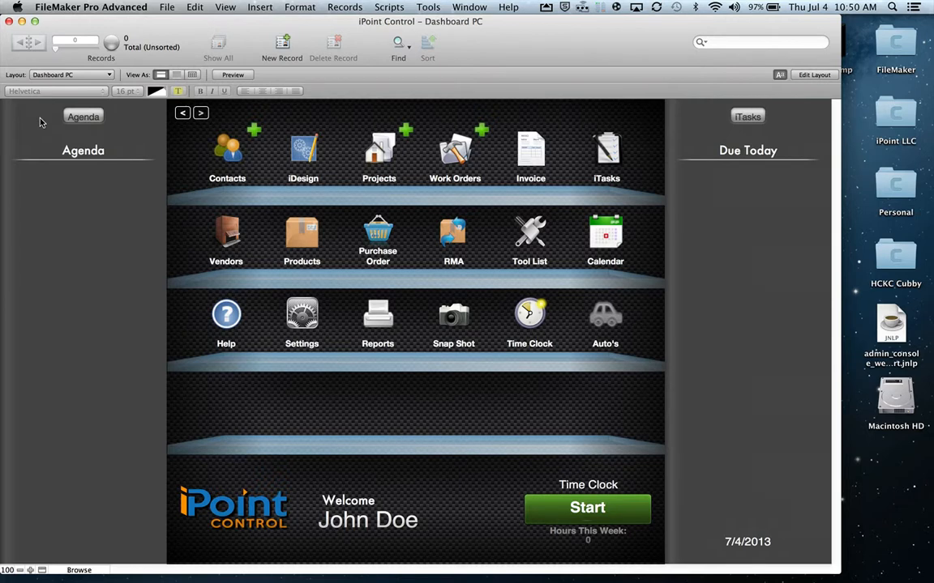